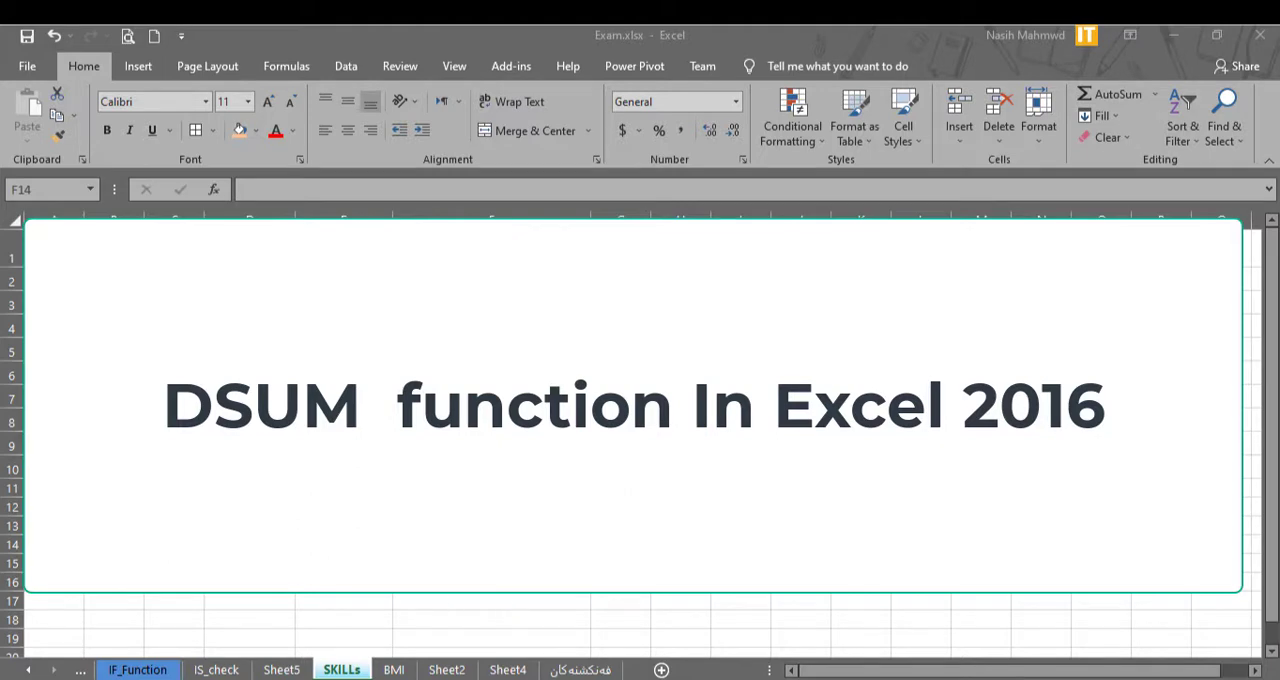
# Open the Sheet5 worksheet containing the salary table and the DSUM example.
pyautogui.click(287, 674)
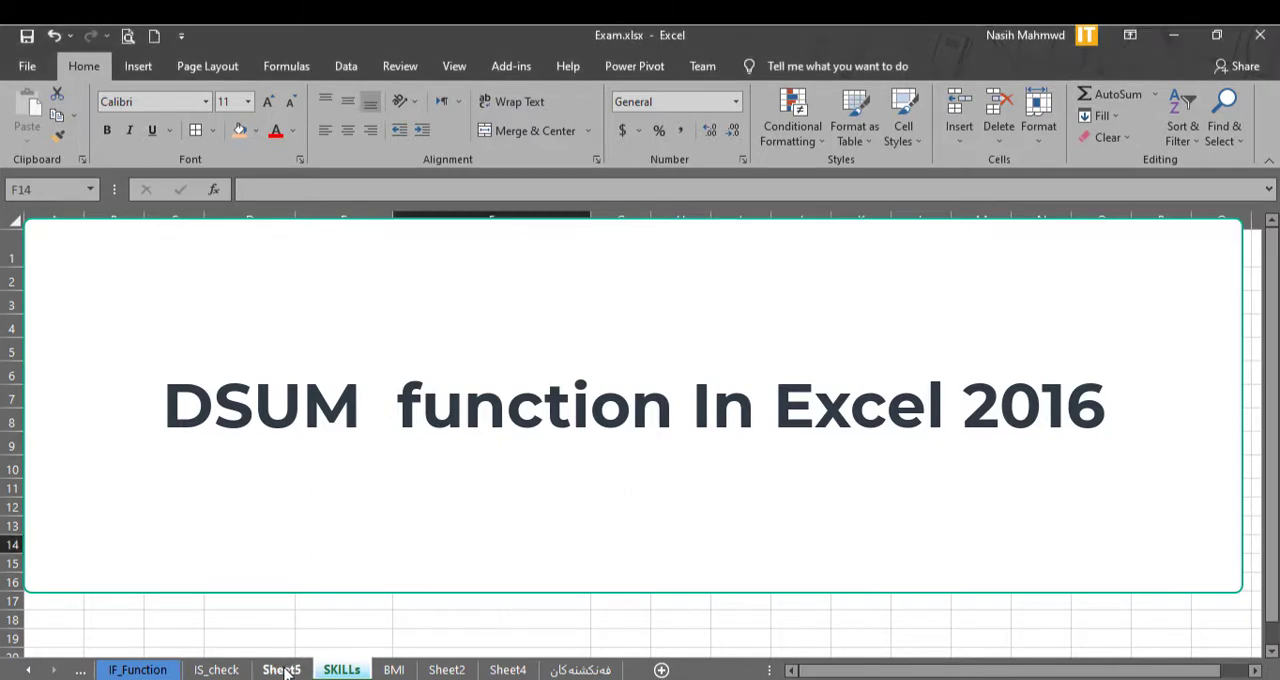
pyautogui.click(283, 670)
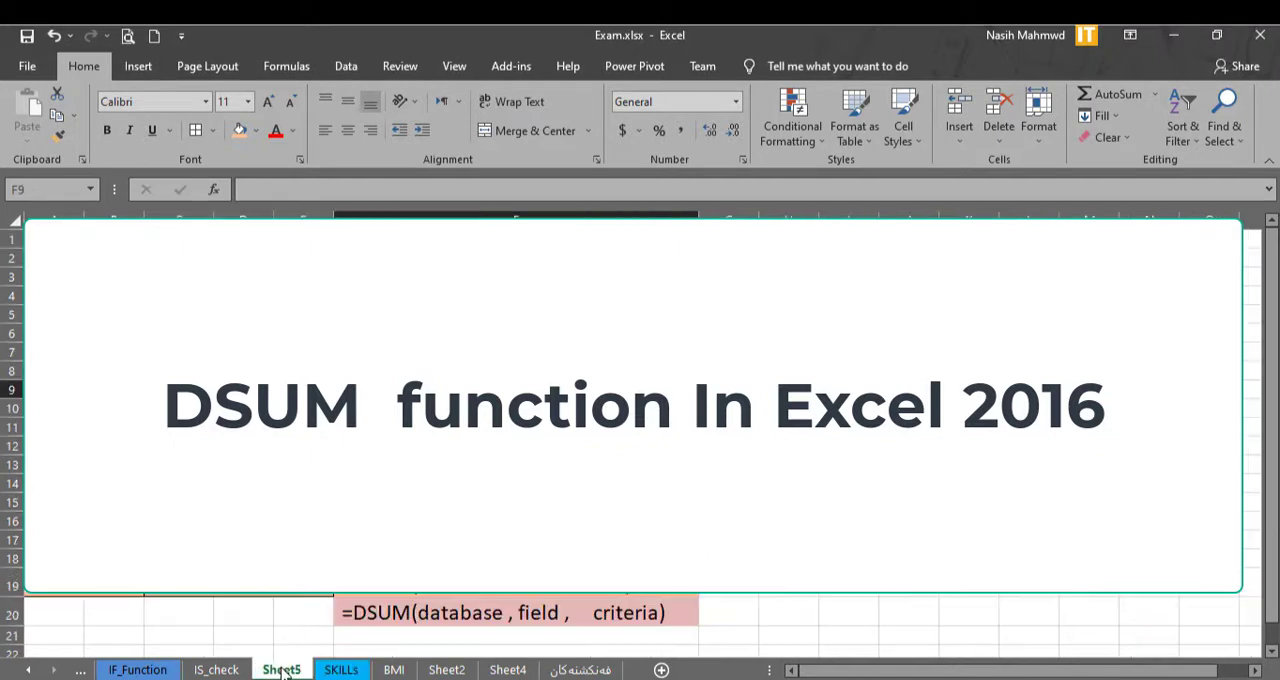
pyautogui.click(849, 428)
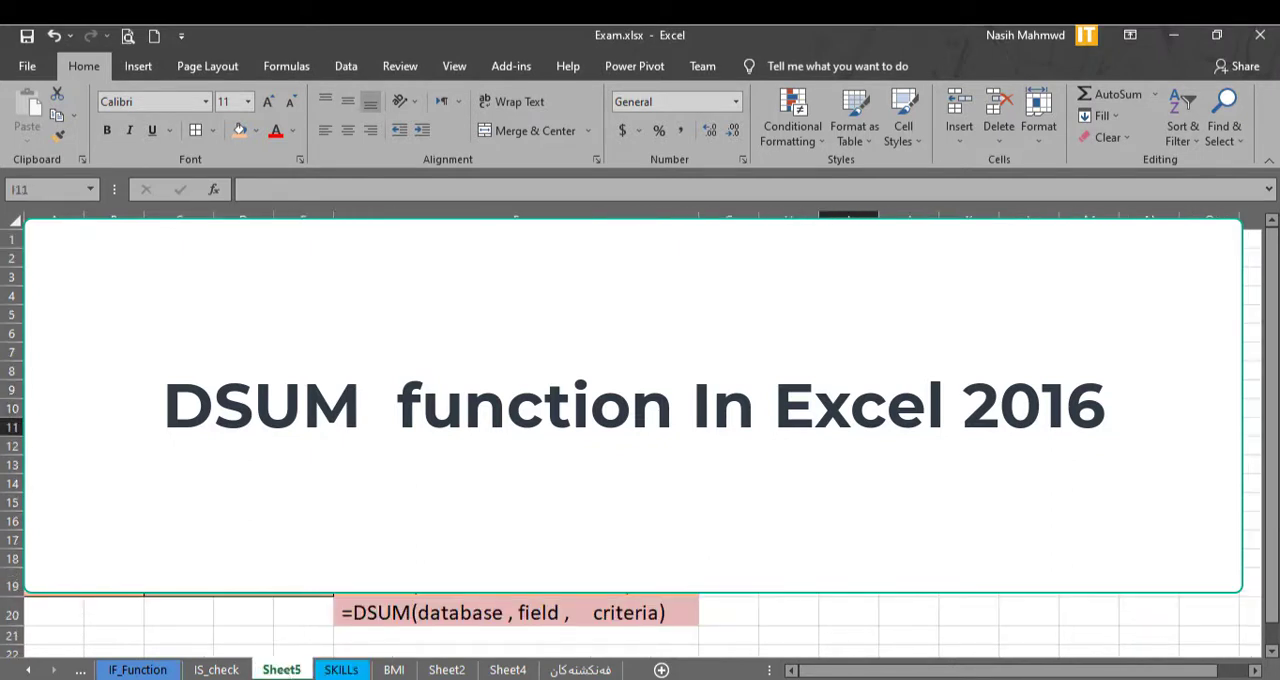
pyautogui.click(849, 484)
pyautogui.click(849, 334)
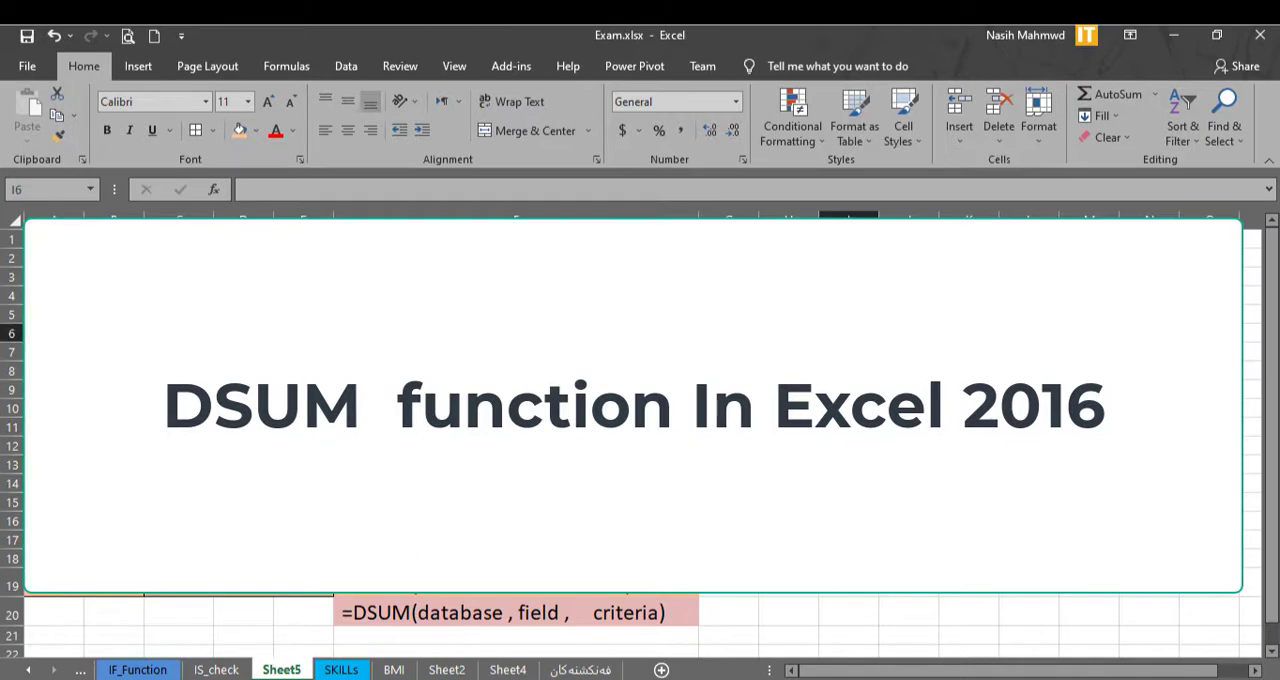
pyautogui.click(849, 465)
pyautogui.click(909, 428)
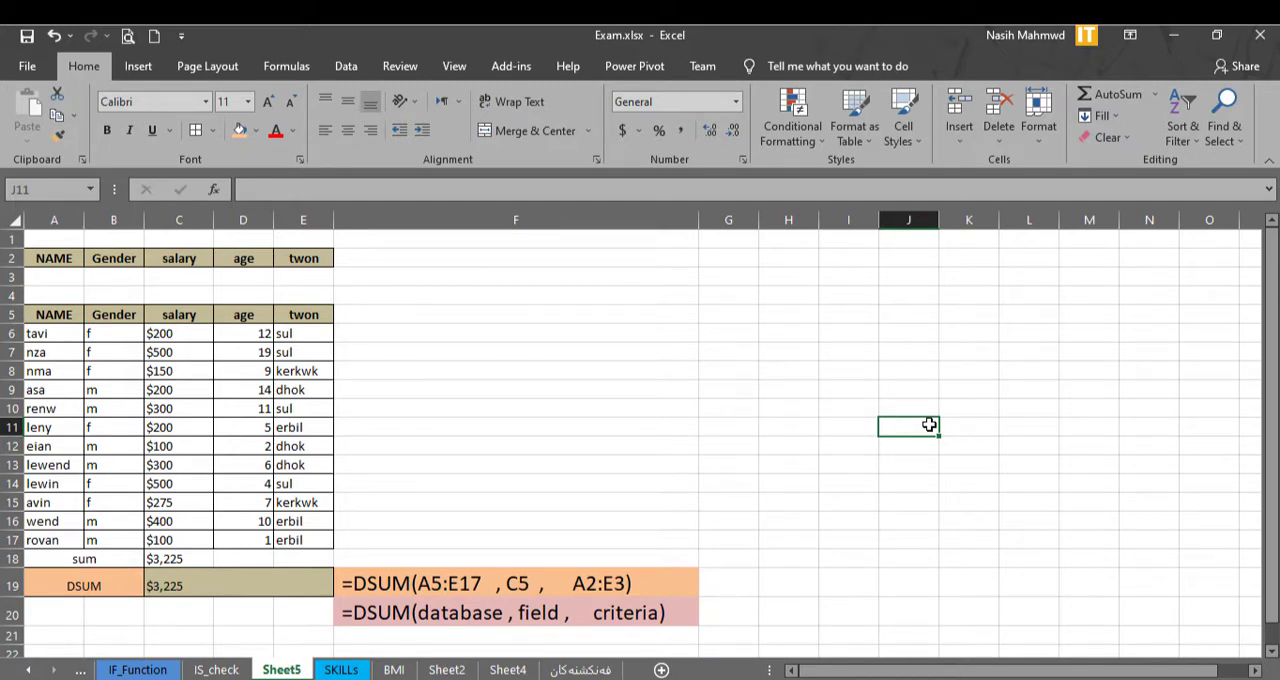
# Inspect the SUM formula in C18 and the salary range it refers to, leaving it as it is.
pyautogui.click(177, 557)
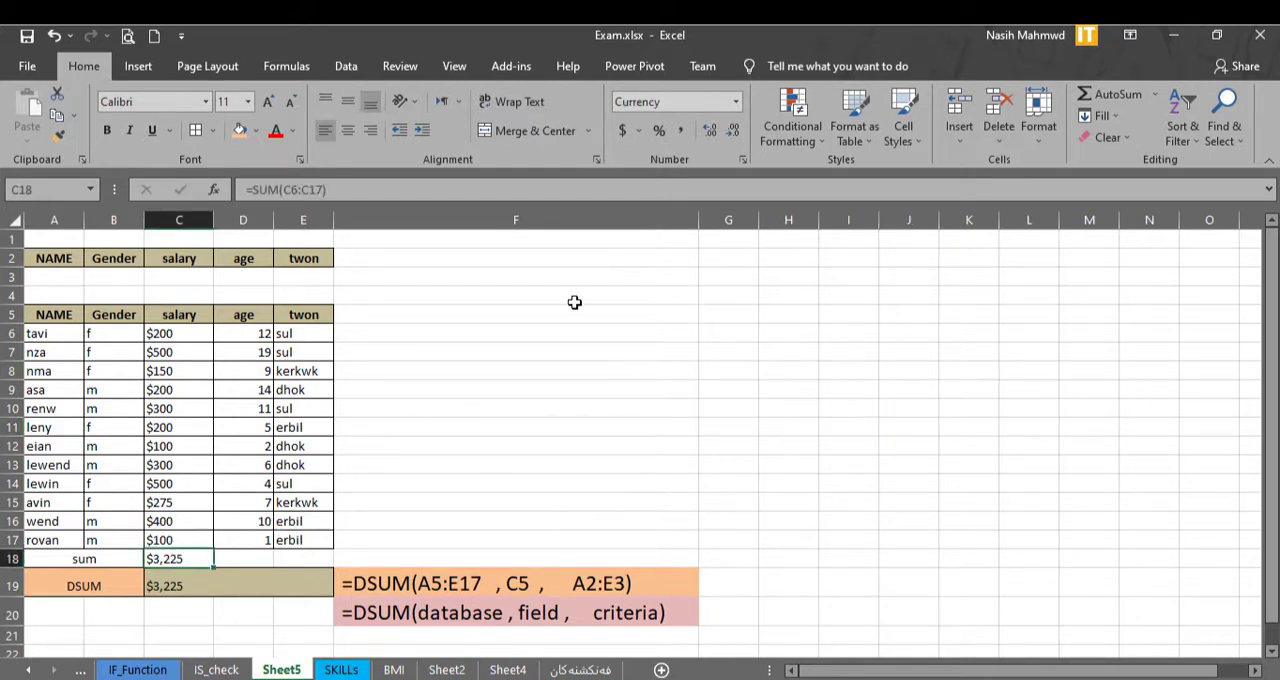
pyautogui.click(285, 189)
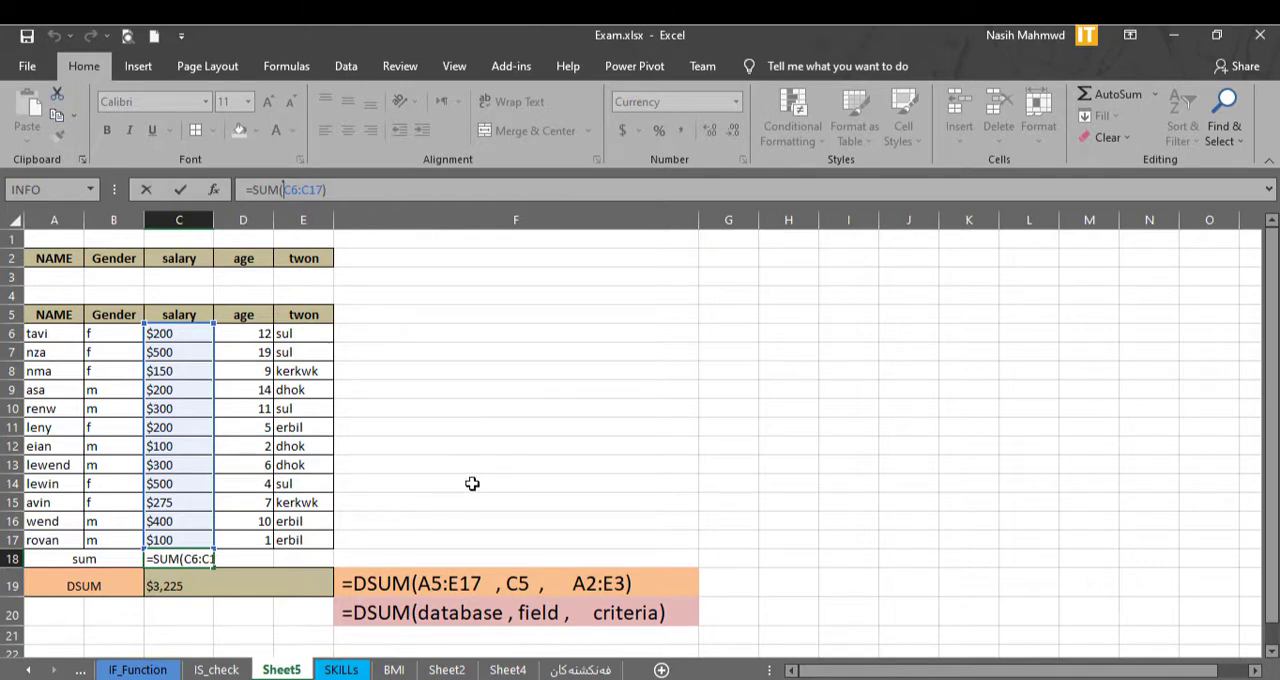
pyautogui.press('Return')
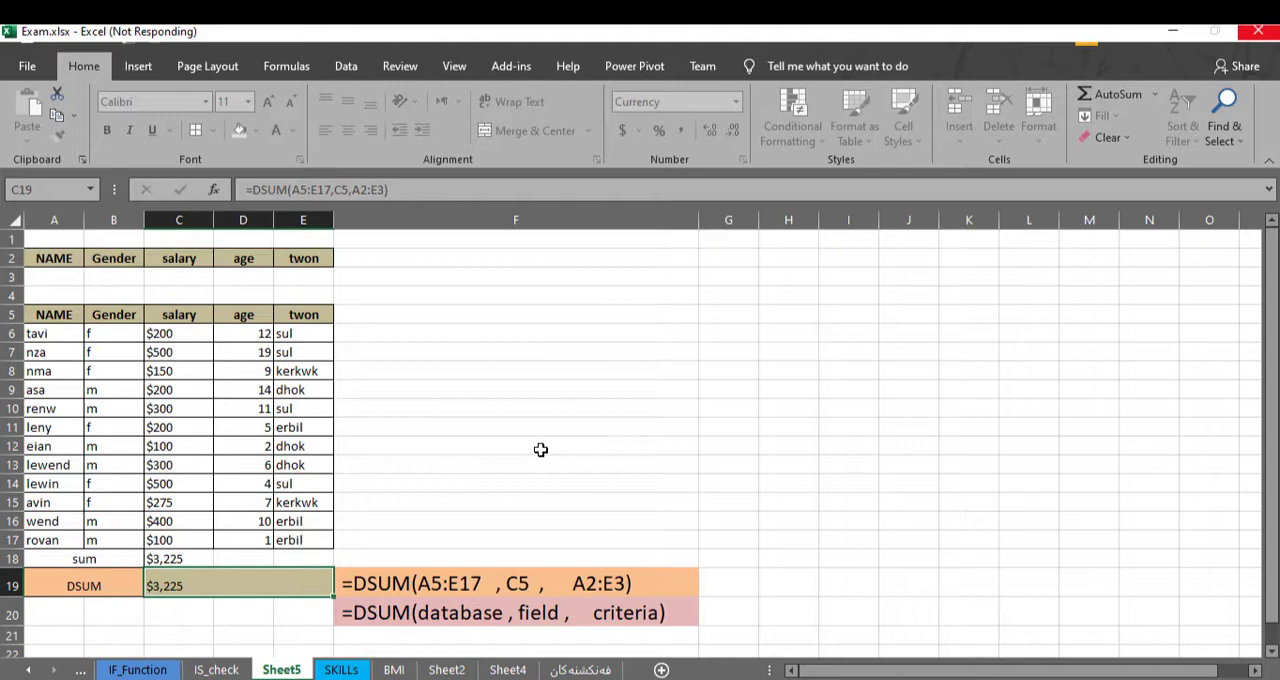
pyautogui.click(540, 449)
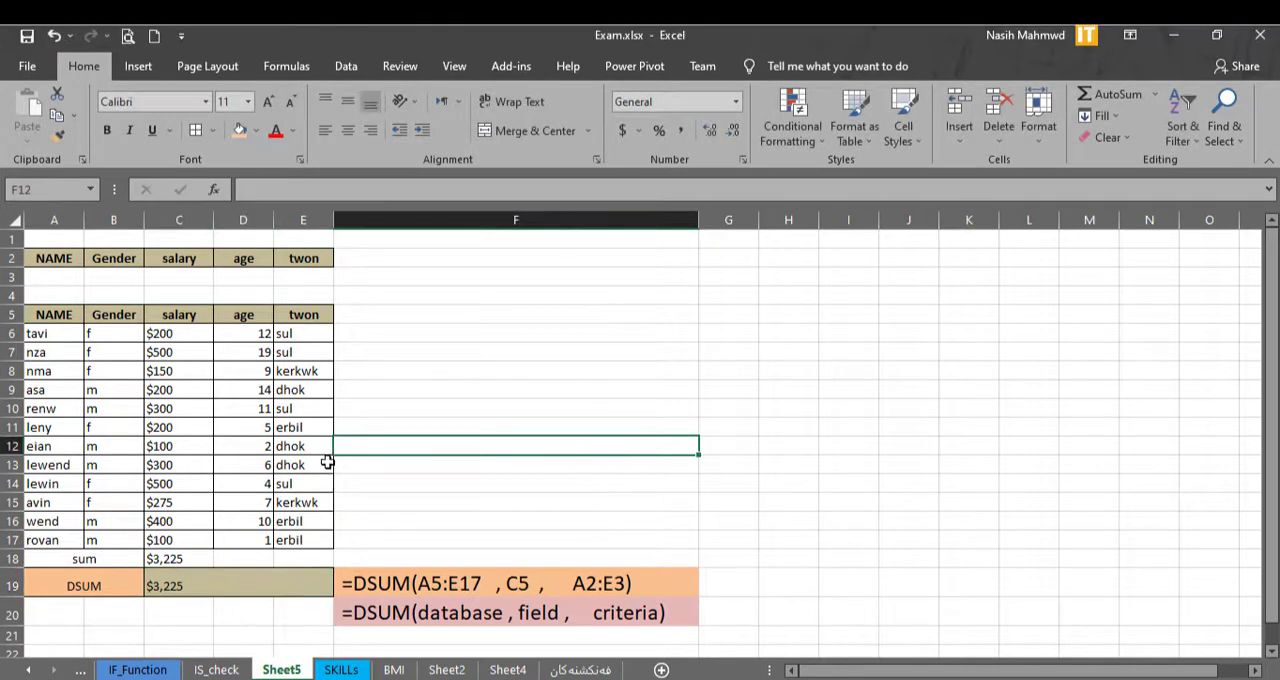
# Review the DSUM formula in C19 and its arguments: database A5:E17, field C5 and criteria range A2:E3.
pyautogui.click(168, 350)
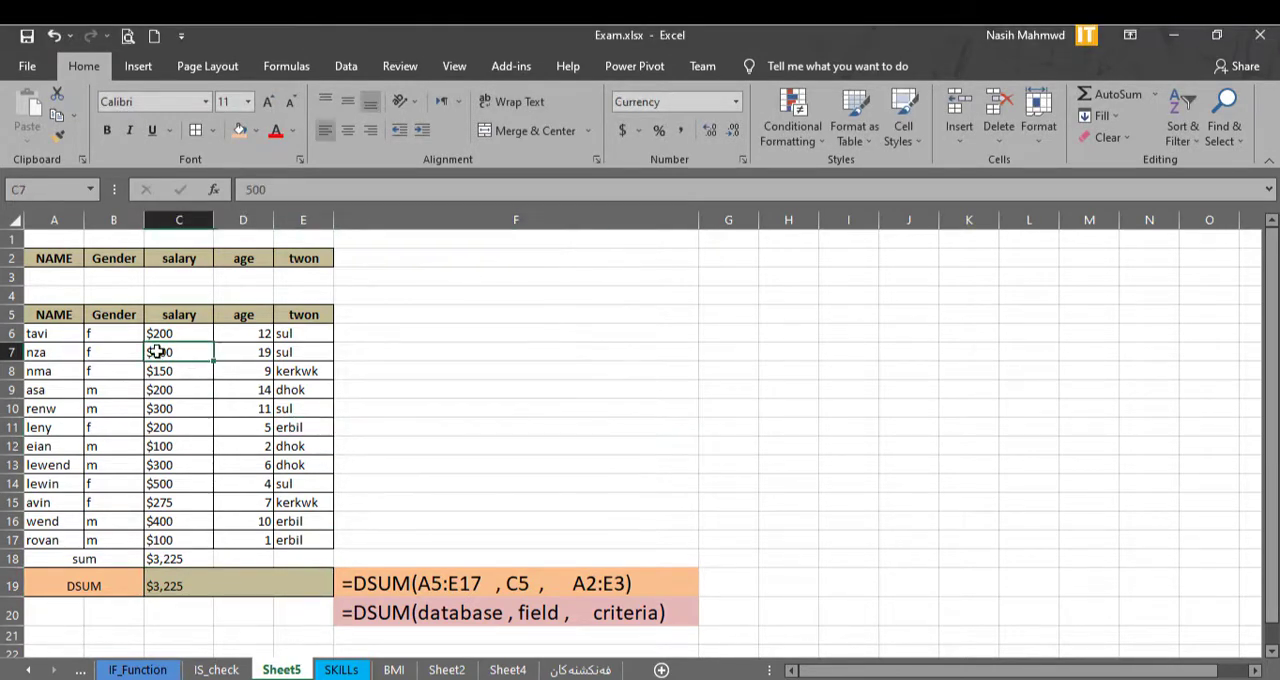
pyautogui.click(48, 316)
pyautogui.moveTo(48, 316)
pyautogui.mouseDown()
pyautogui.moveTo(260, 480)
pyautogui.moveTo(303, 540)
pyautogui.mouseUp()
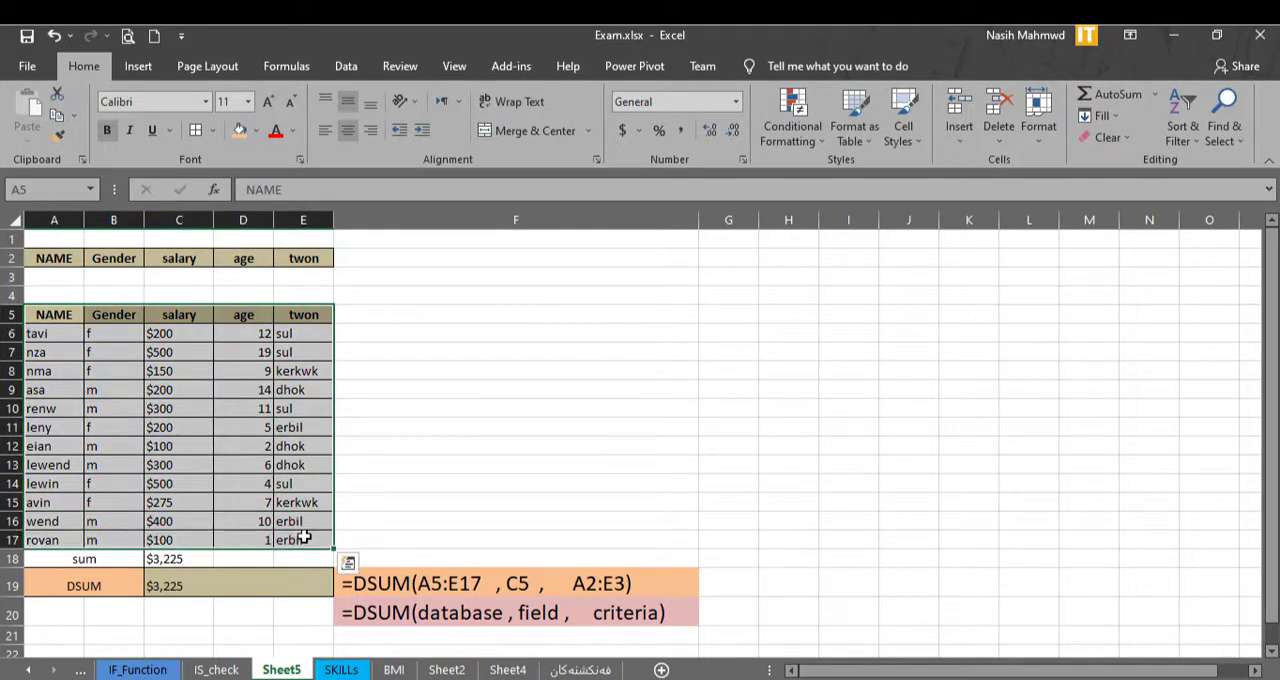
pyautogui.click(445, 459)
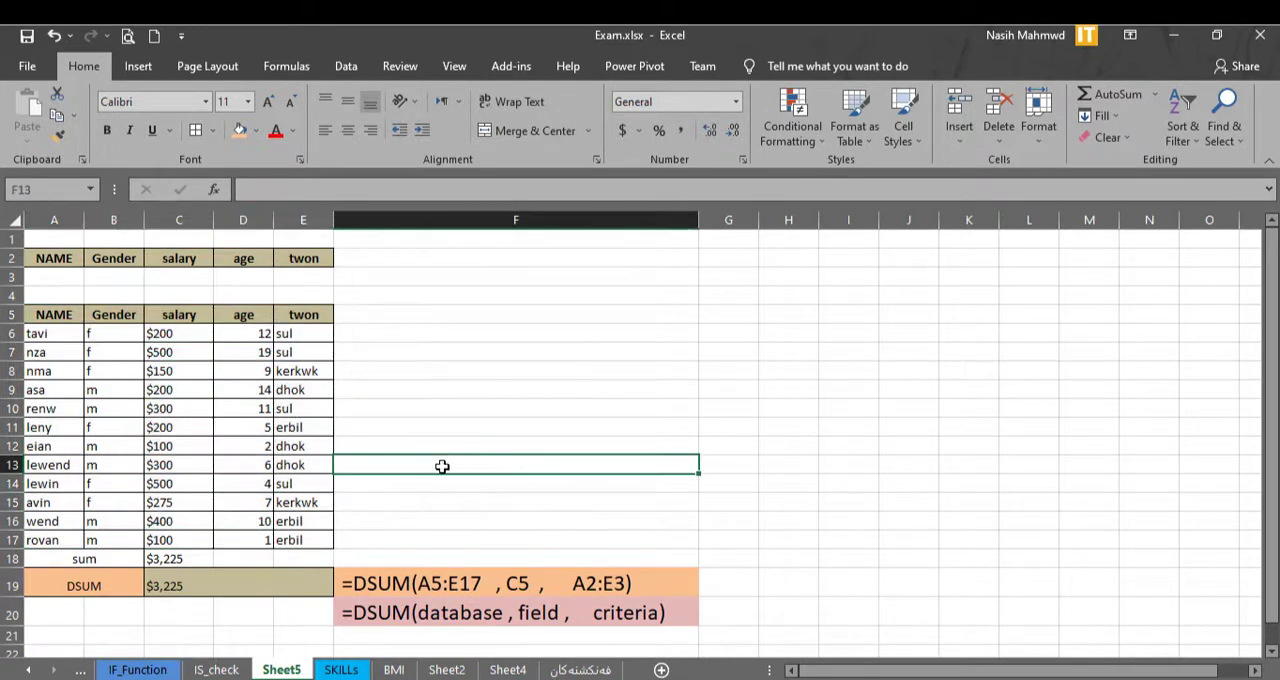
pyautogui.click(180, 586)
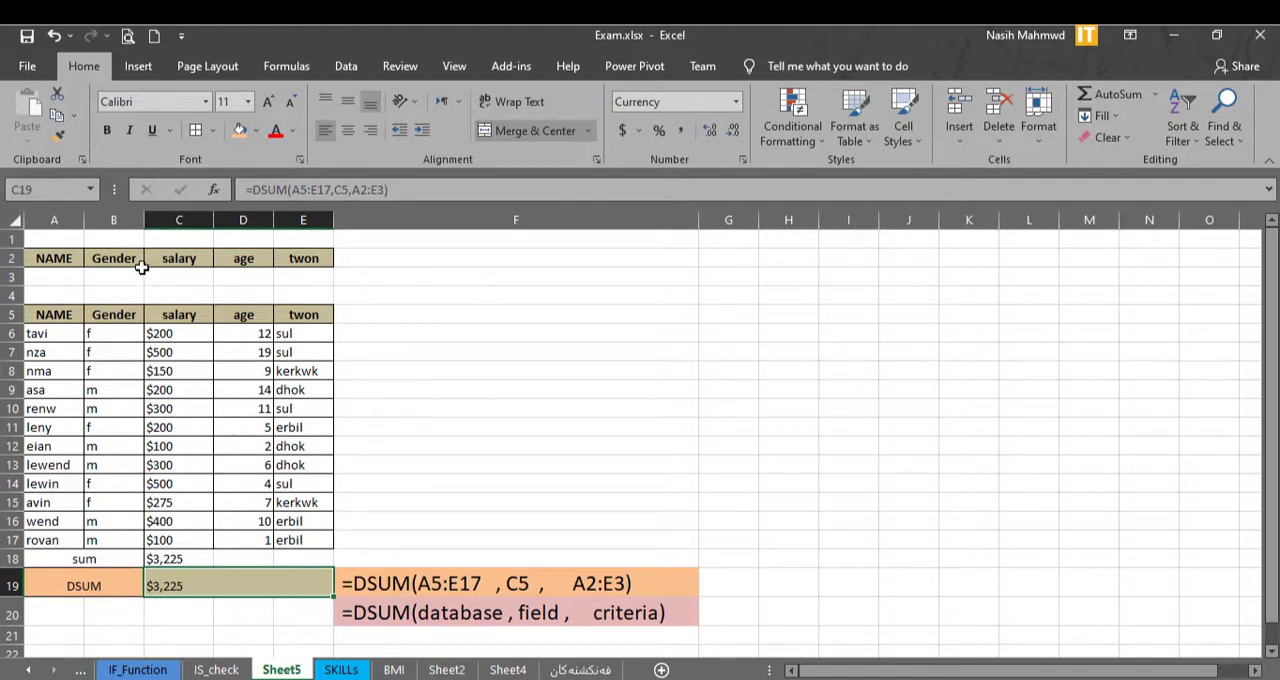
pyautogui.click(172, 318)
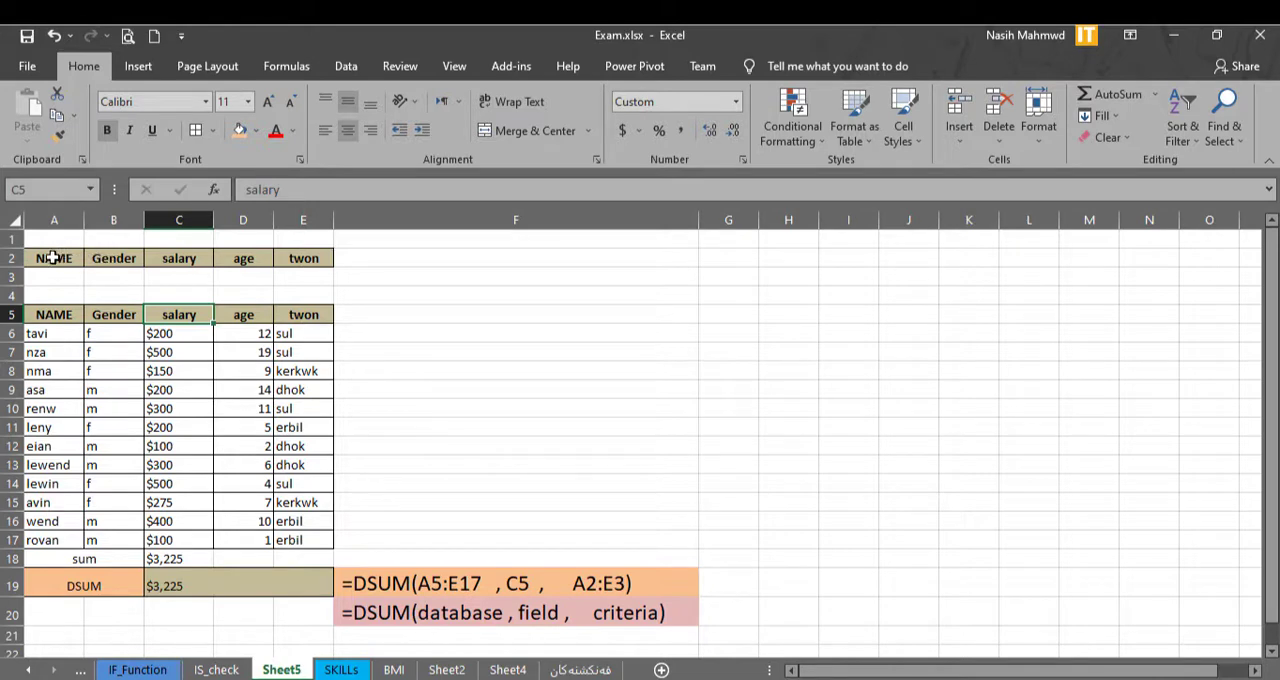
pyautogui.moveTo(54, 258); pyautogui.dragTo(312, 275)
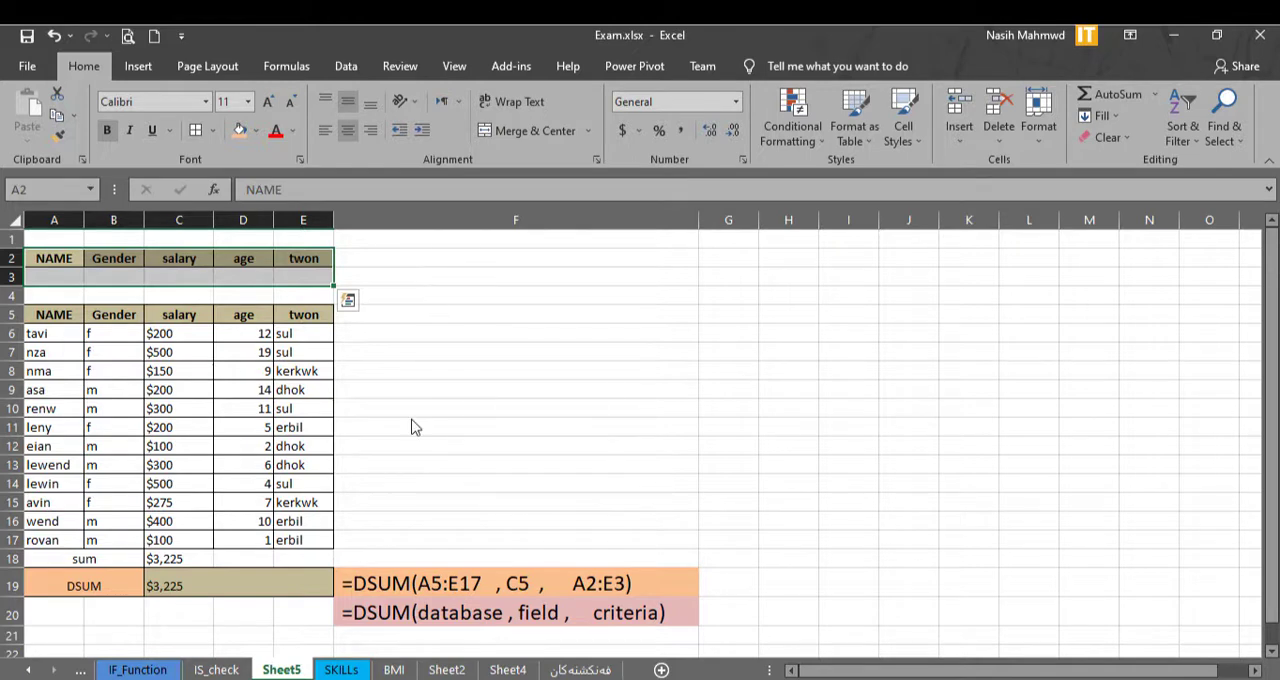
# Compare the SUM result in C18 with the DSUM result in C19.
pyautogui.click(163, 560)
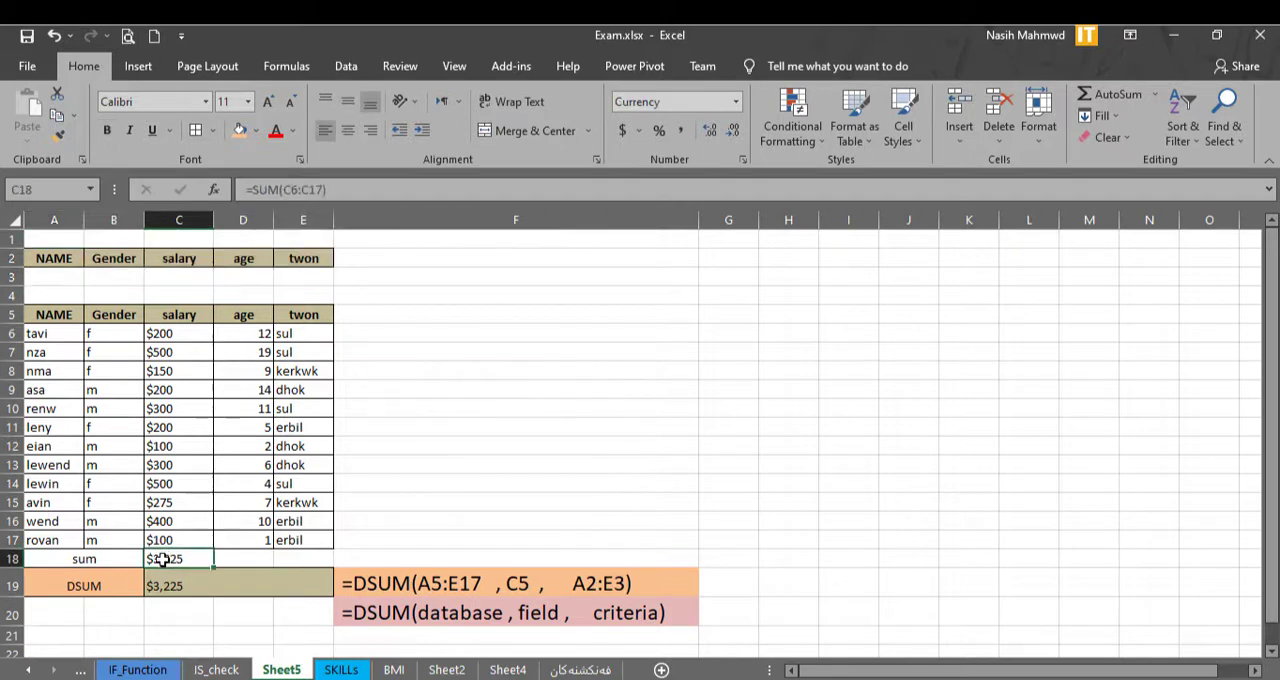
pyautogui.click(166, 583)
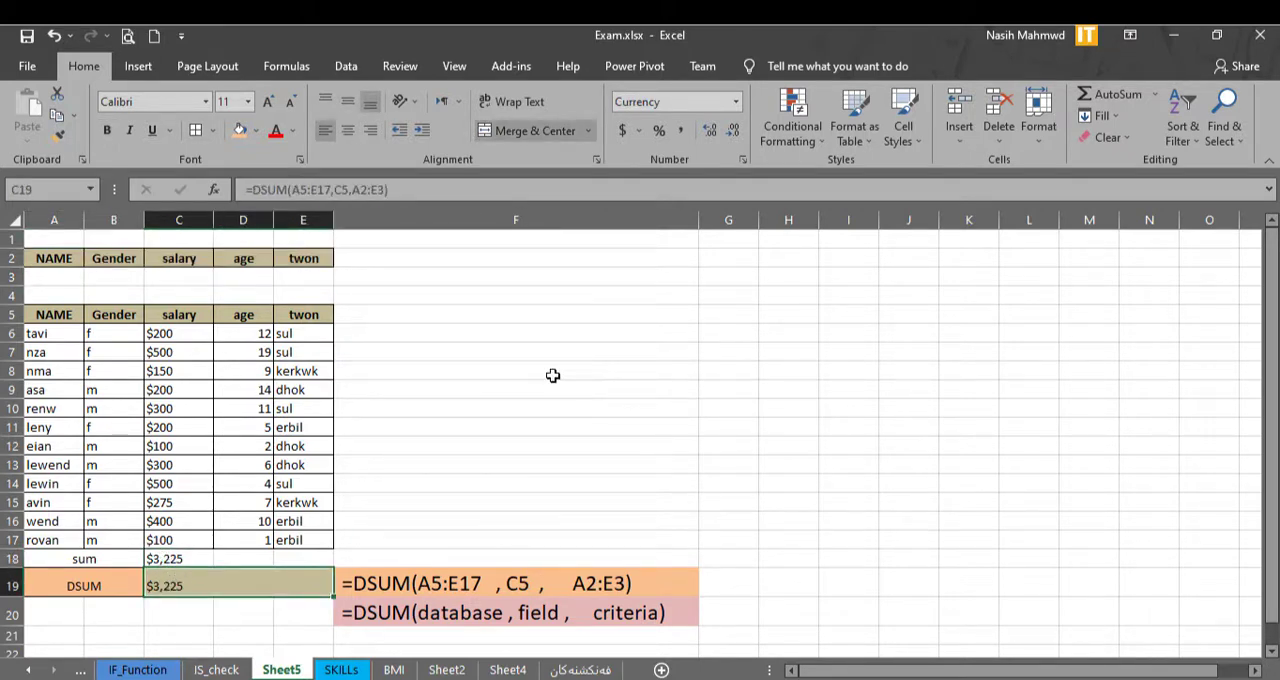
pyautogui.click(455, 446)
pyautogui.click(165, 562)
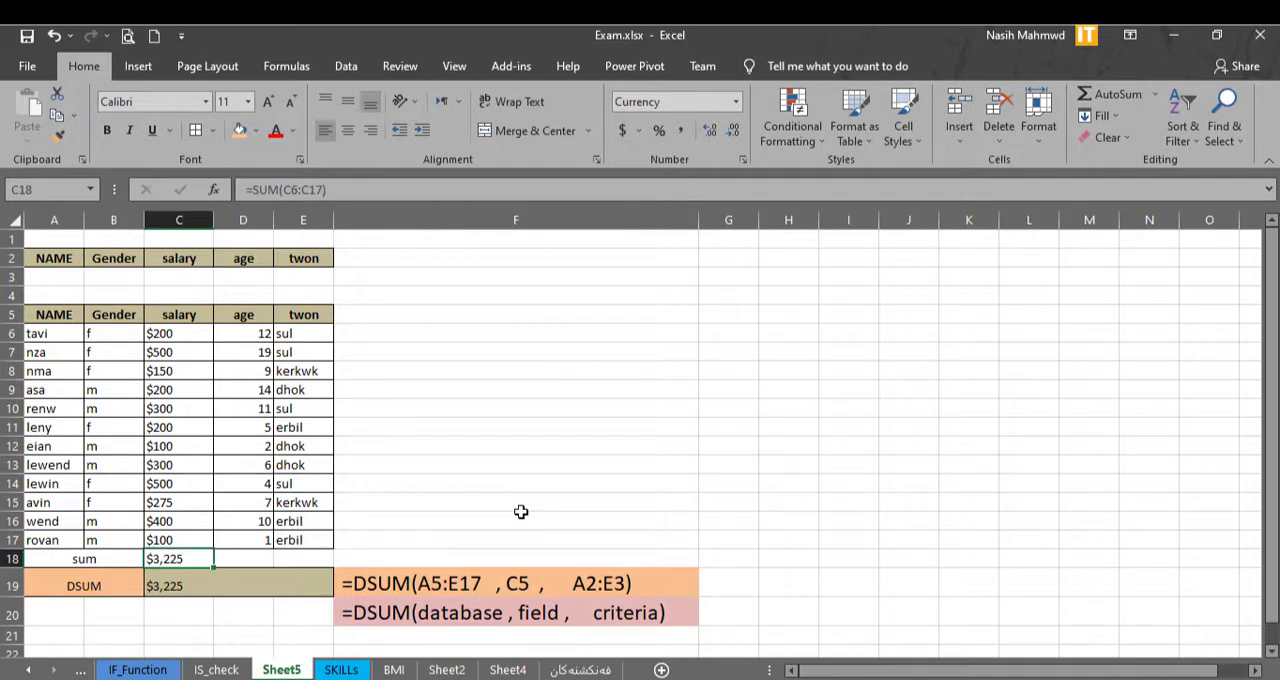
pyautogui.click(174, 587)
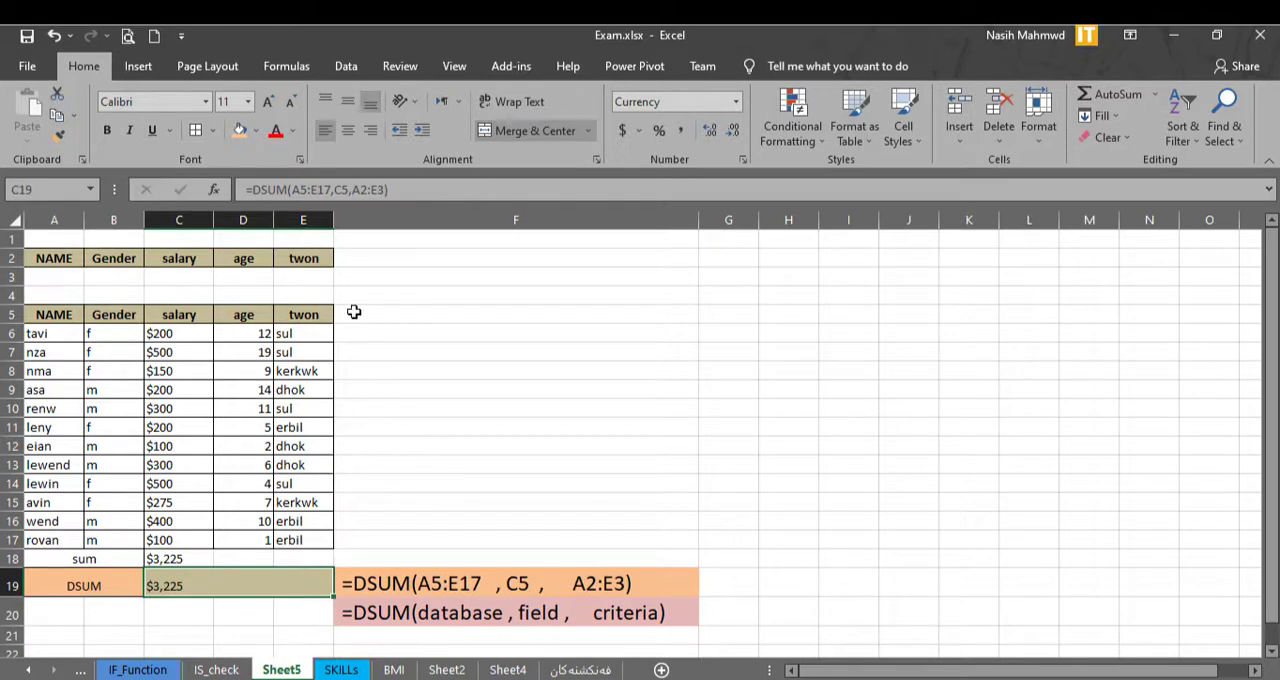
# Enter 200 as the salary criterion in C3 and f as the gender criterion in B3.
pyautogui.click(180, 282)
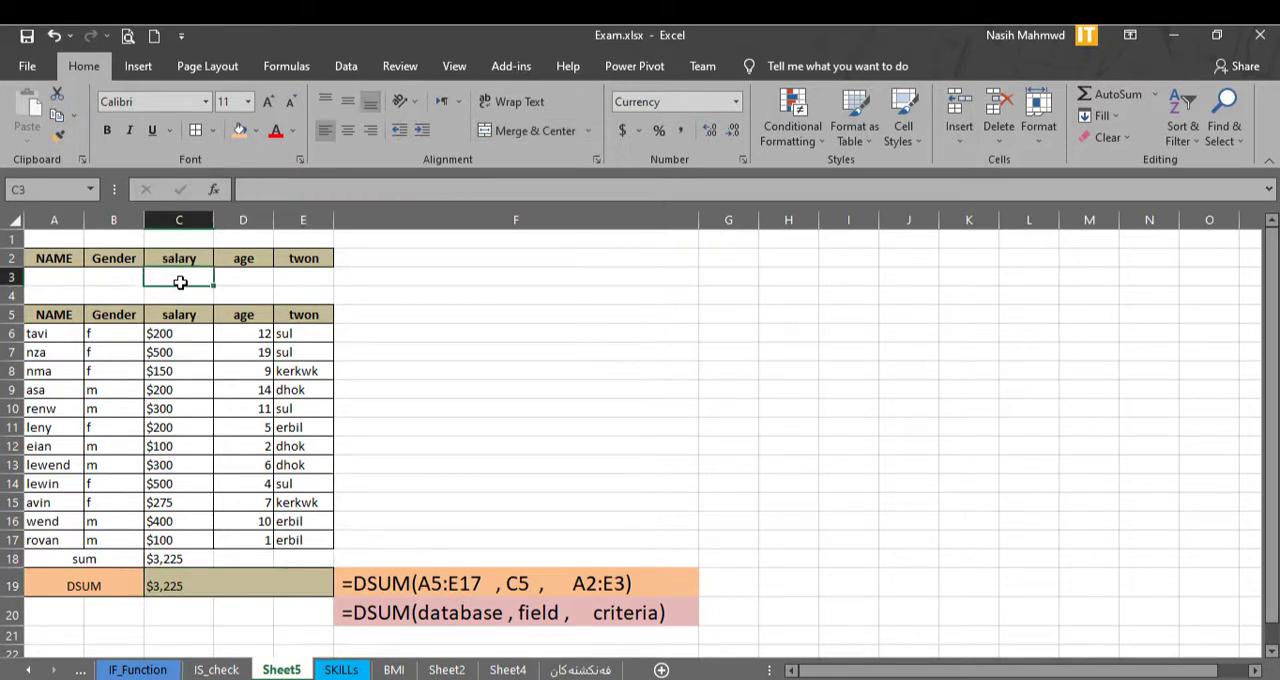
pyautogui.write('200')
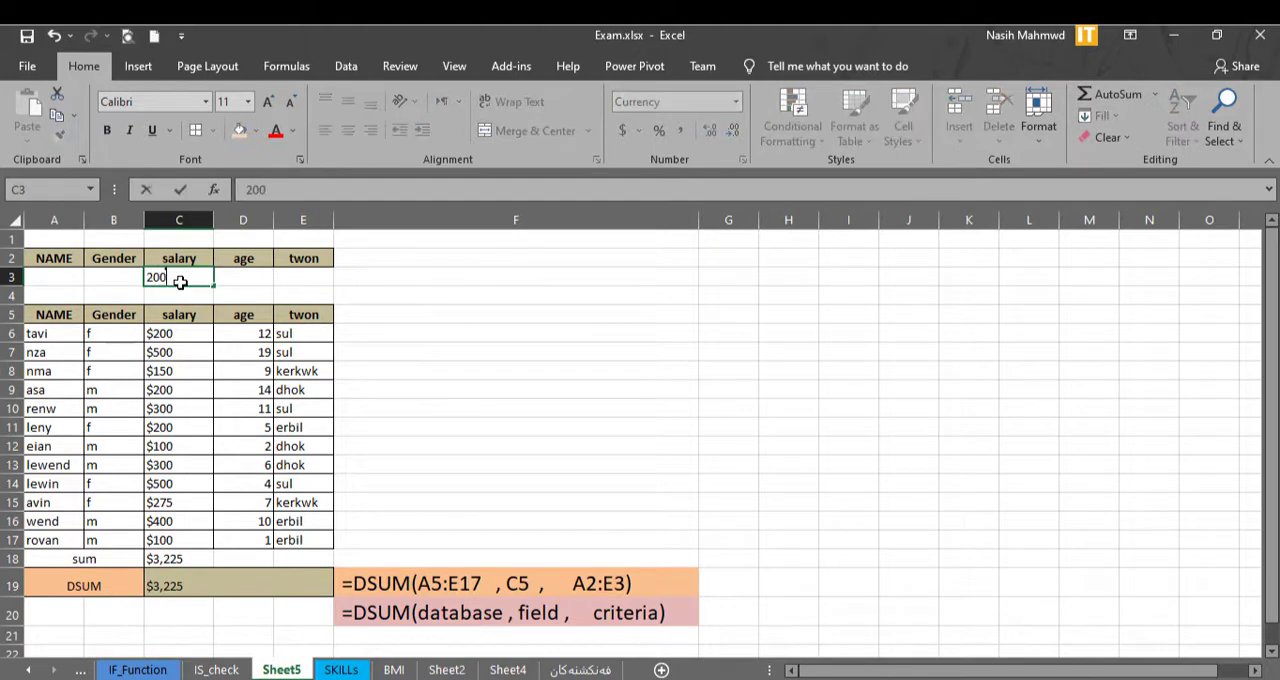
pyautogui.press('Return')
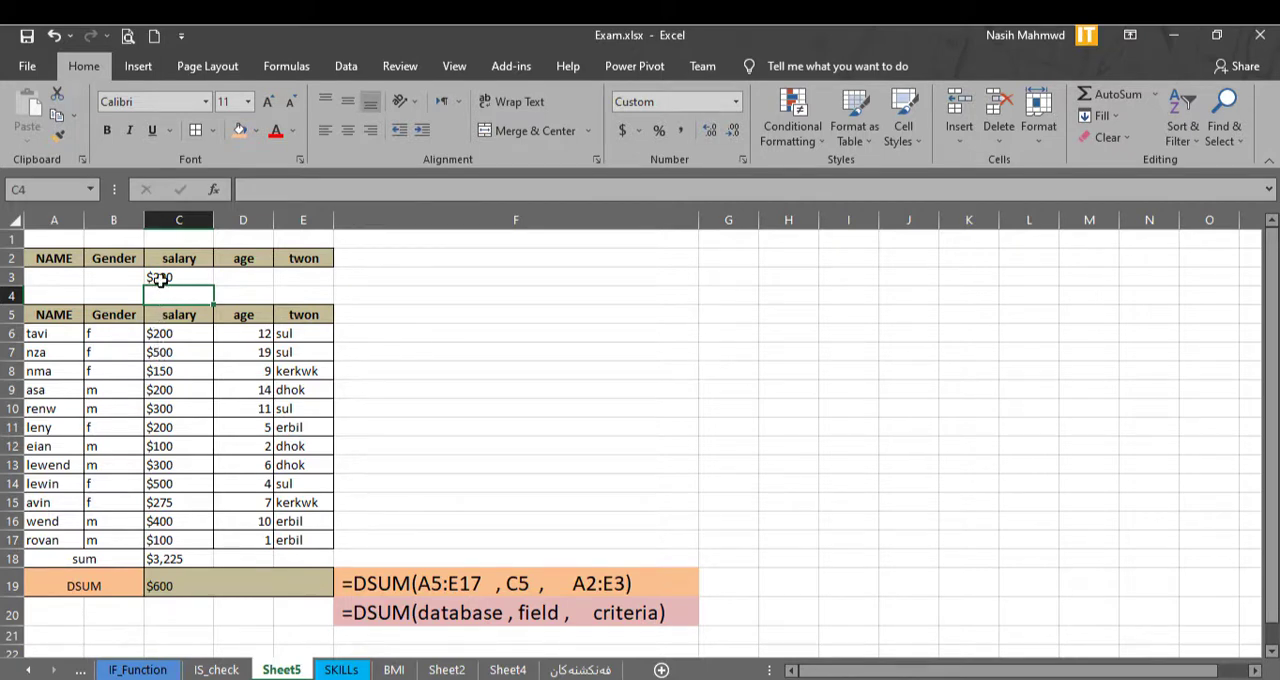
pyautogui.click(115, 277)
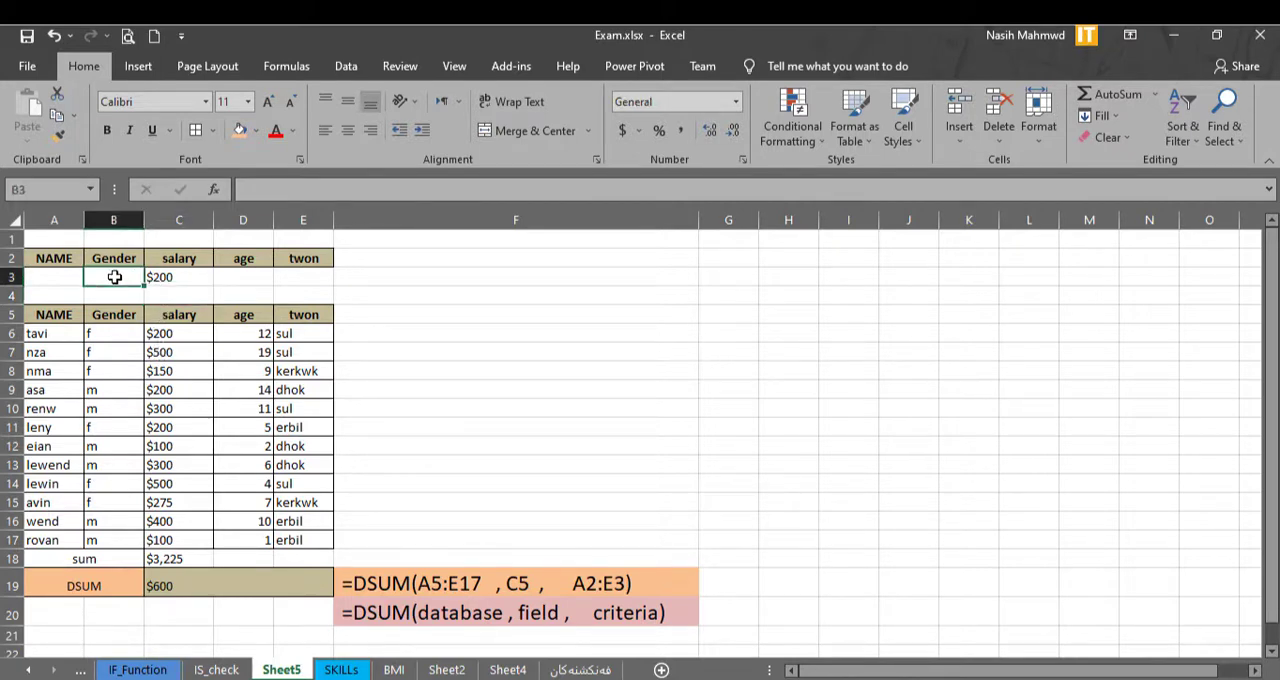
pyautogui.write('f')
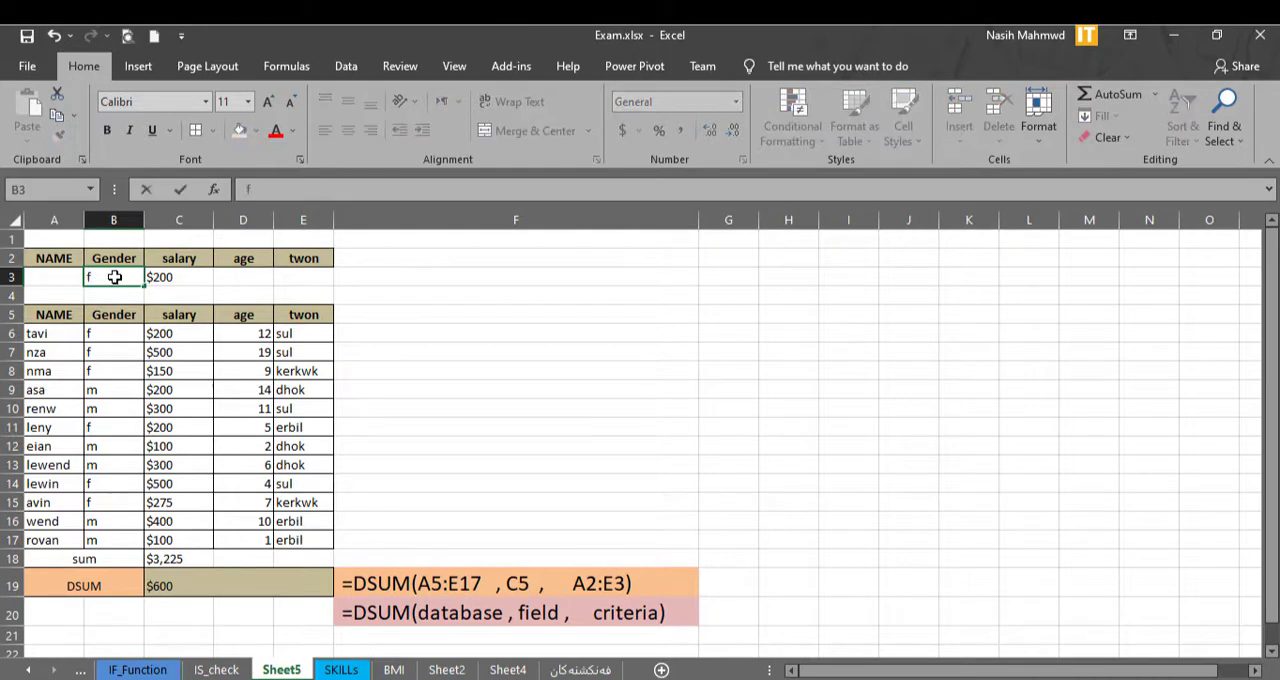
pyautogui.press('Return')
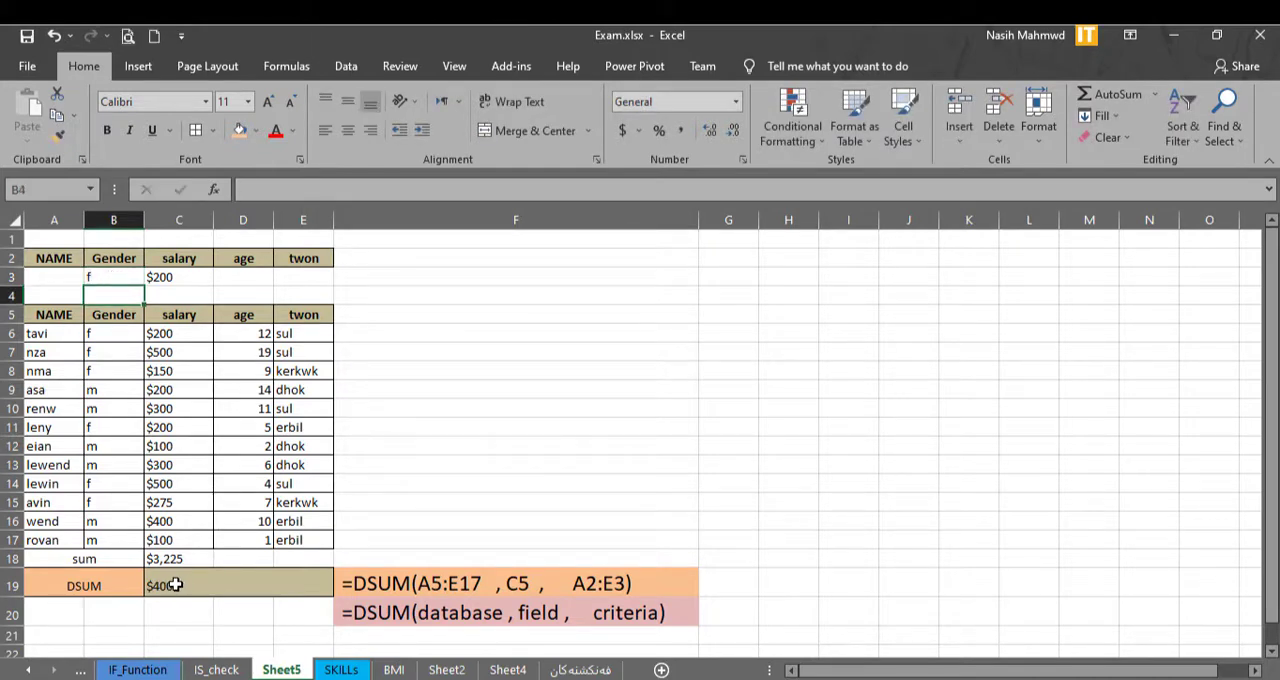
# Add the age criterion 12 in D3 and the town criterion sul in E3.
pyautogui.click(252, 275)
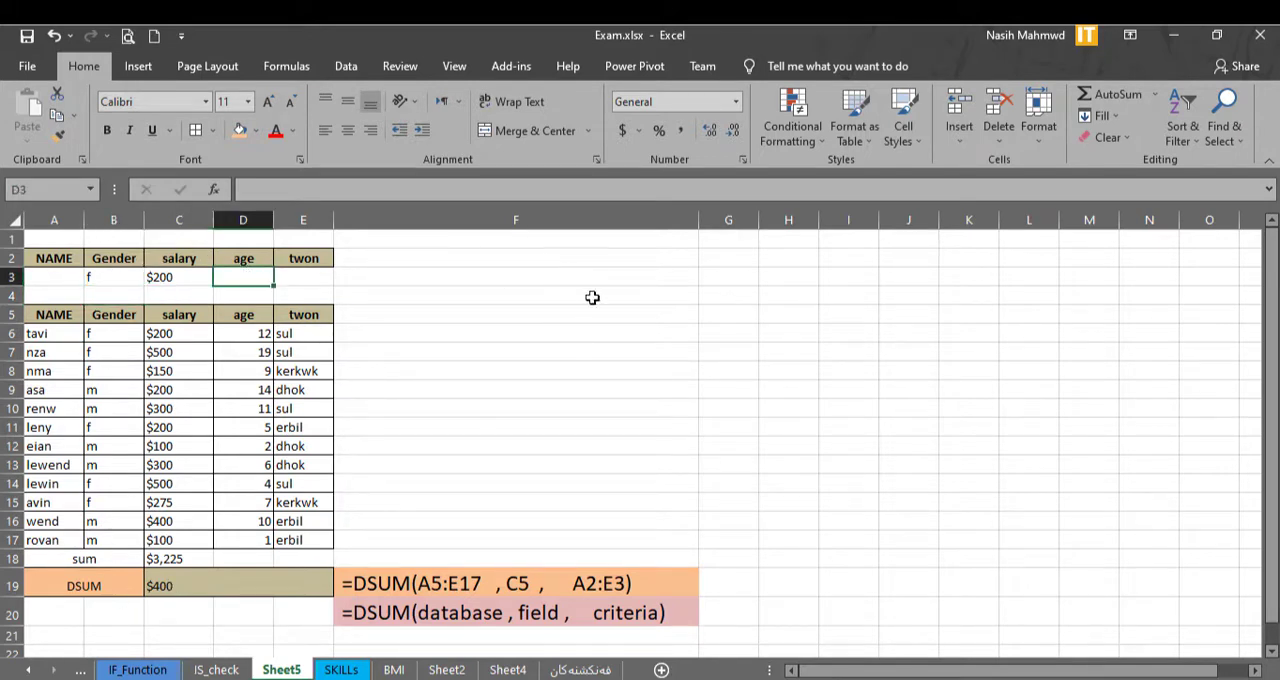
pyautogui.write('12')
pyautogui.press('Return')
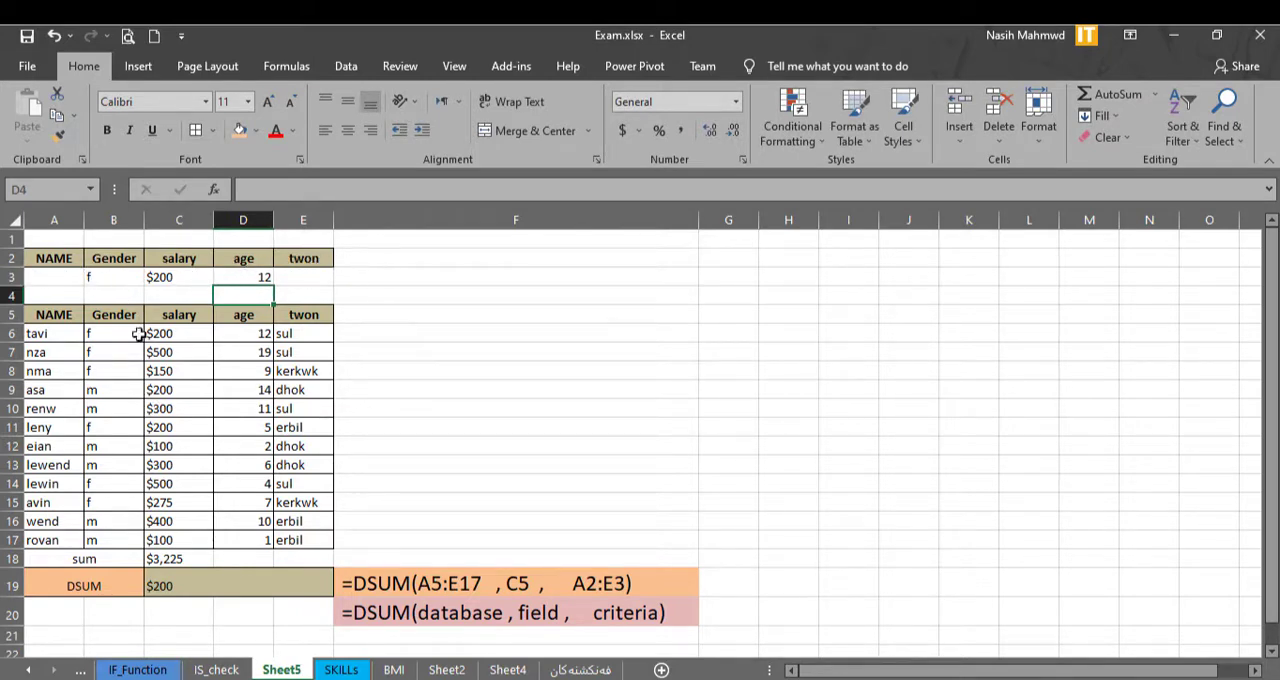
pyautogui.click(302, 280)
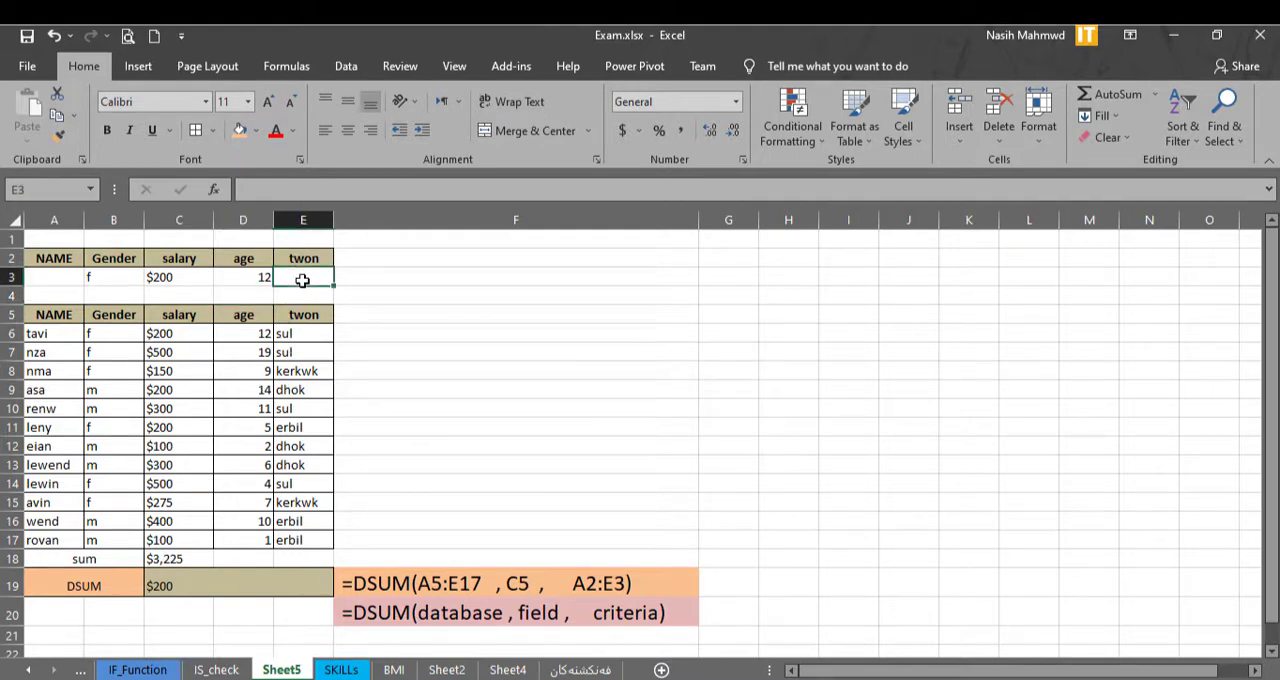
pyautogui.write('sul')
pyautogui.press('Return')
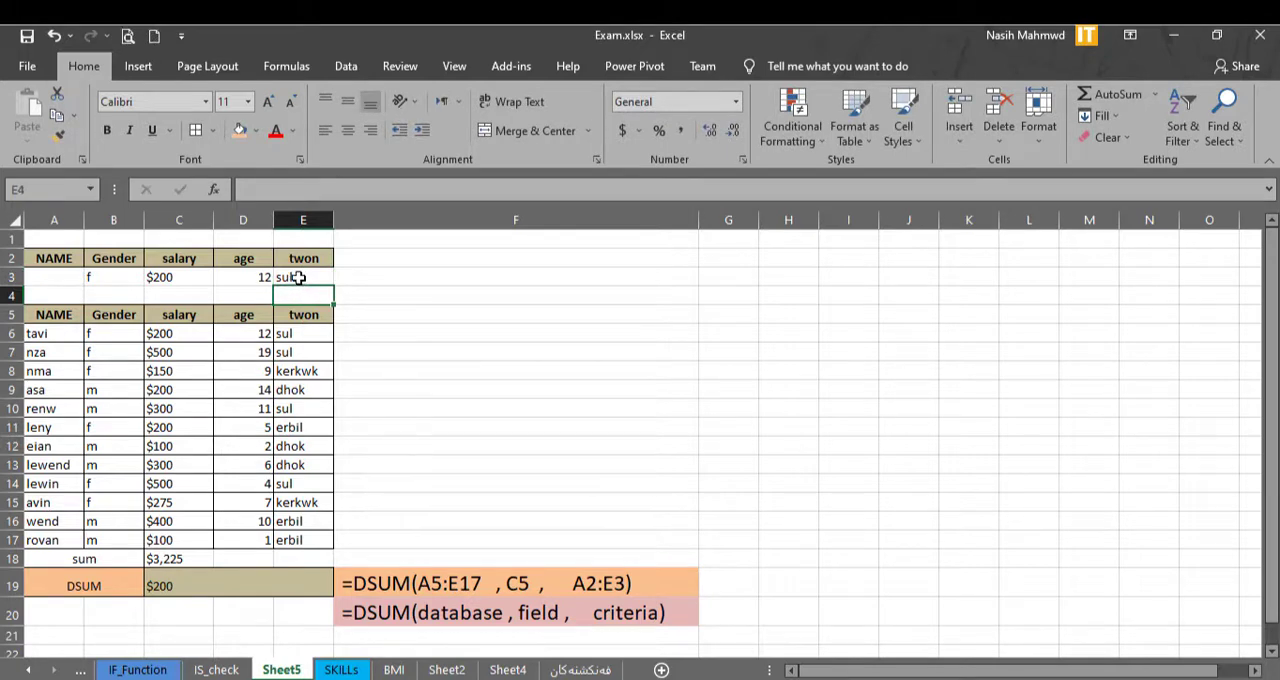
# Change the town criterion in E3 to dhok.
pyautogui.click(299, 278)
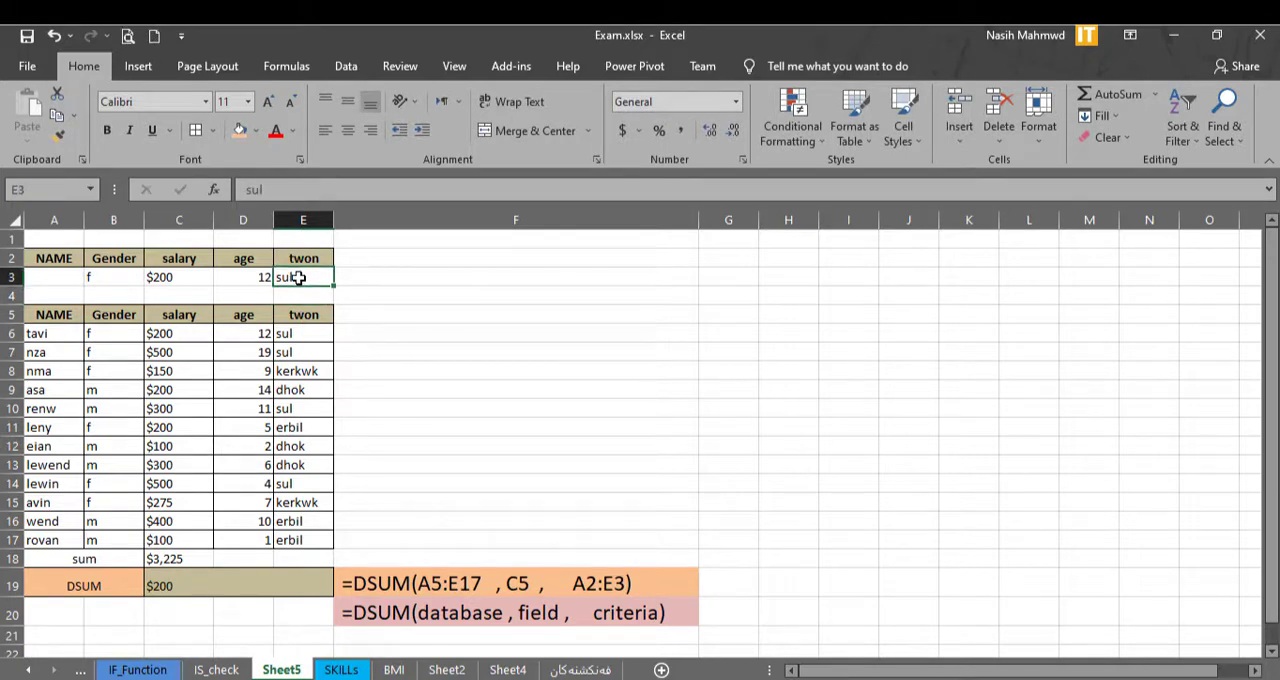
pyautogui.write('dho')
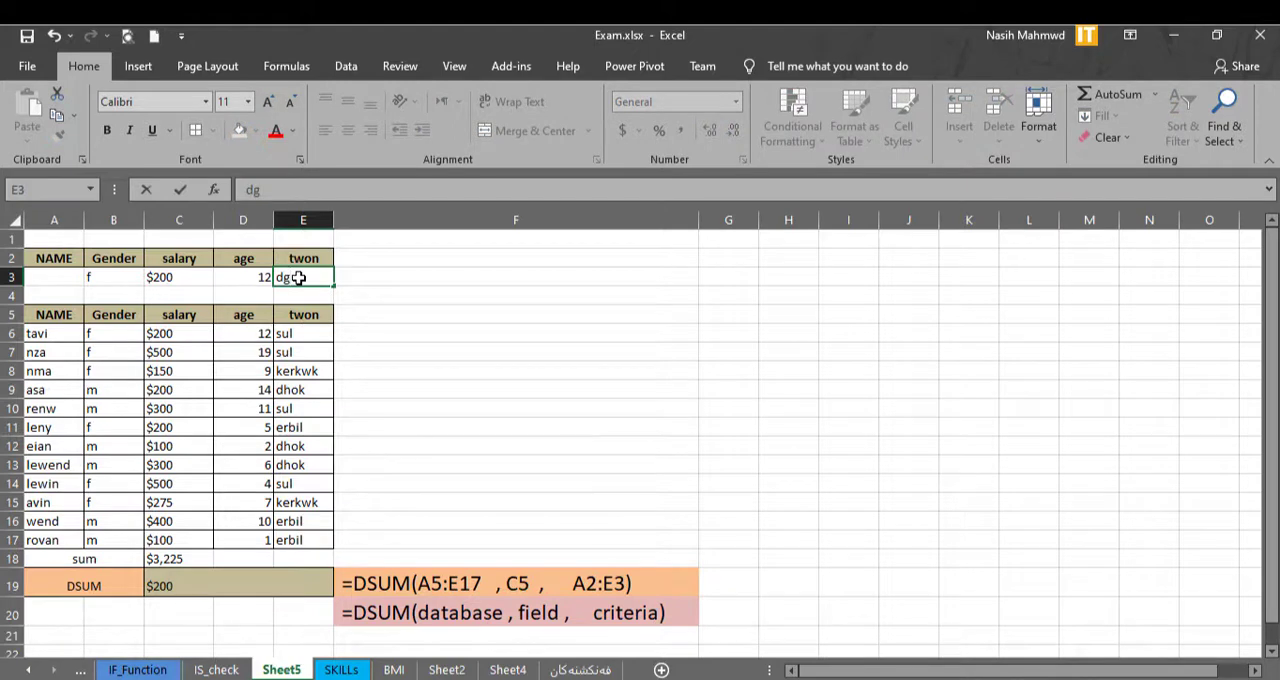
pyautogui.write('k')
pyautogui.press('Return')
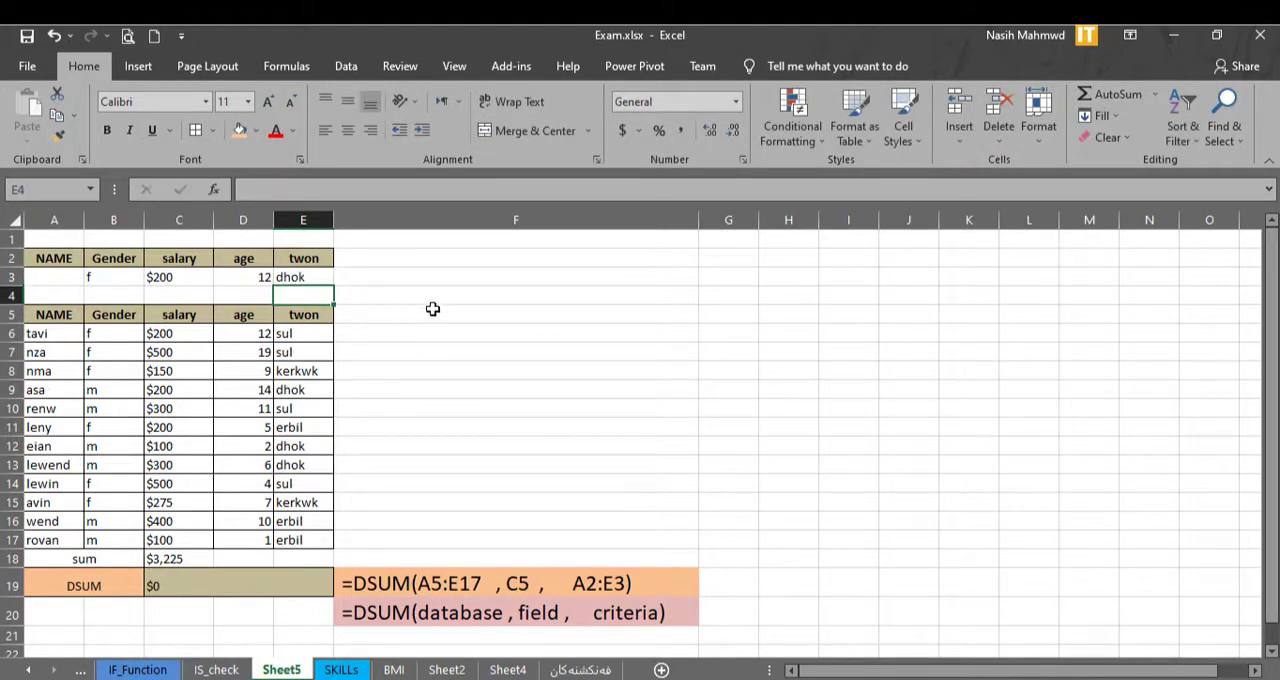
# Clear the town and age criteria from E3 and D3.
pyautogui.click(298, 277)
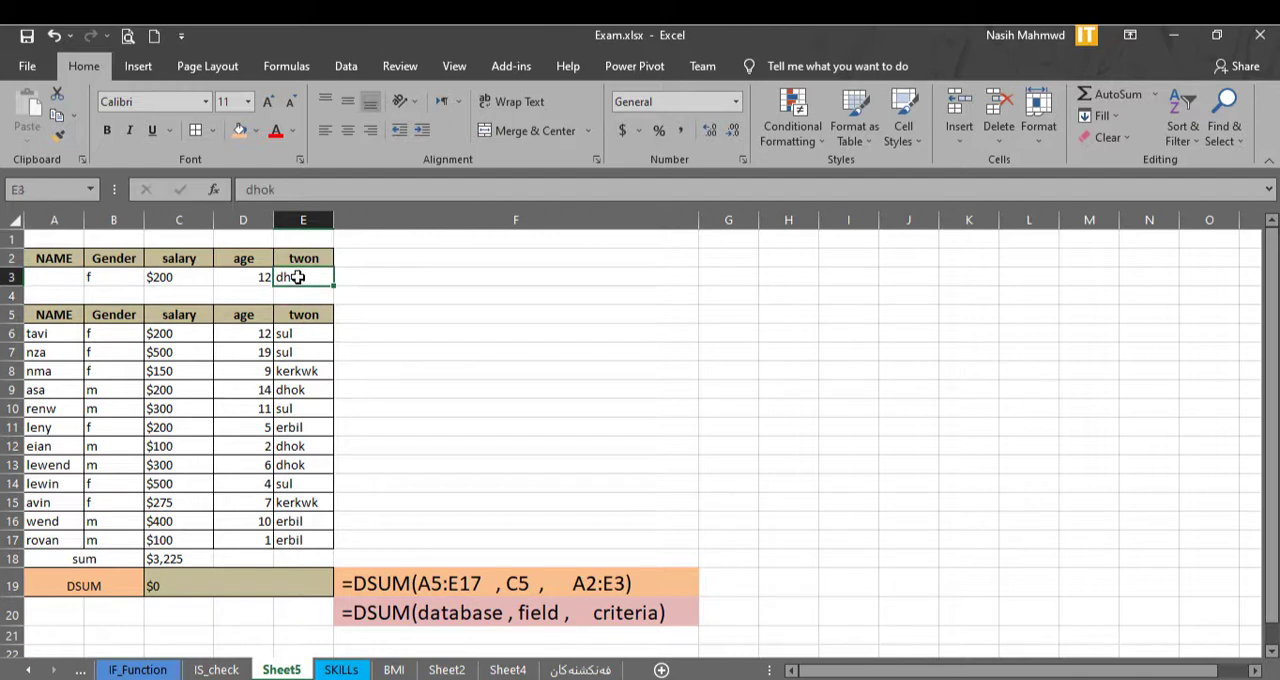
pyautogui.press('Delete')
pyautogui.press('Left')
pyautogui.press('Delete')
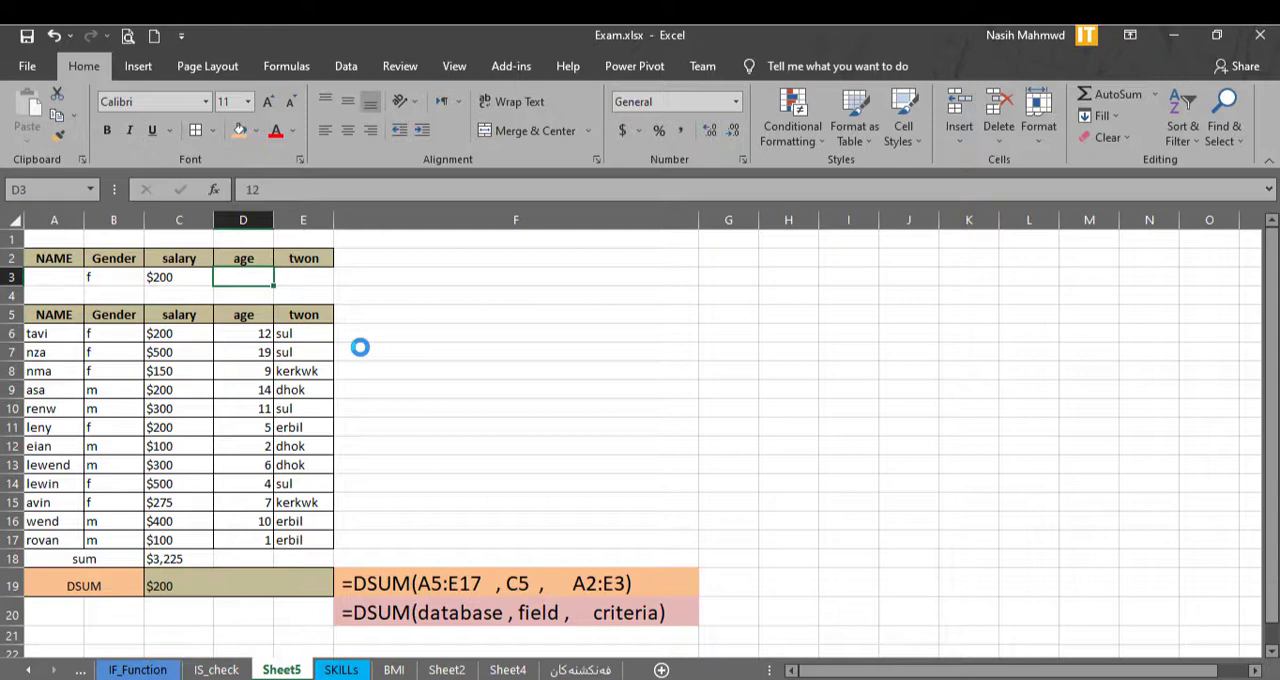
pyautogui.press('Left')
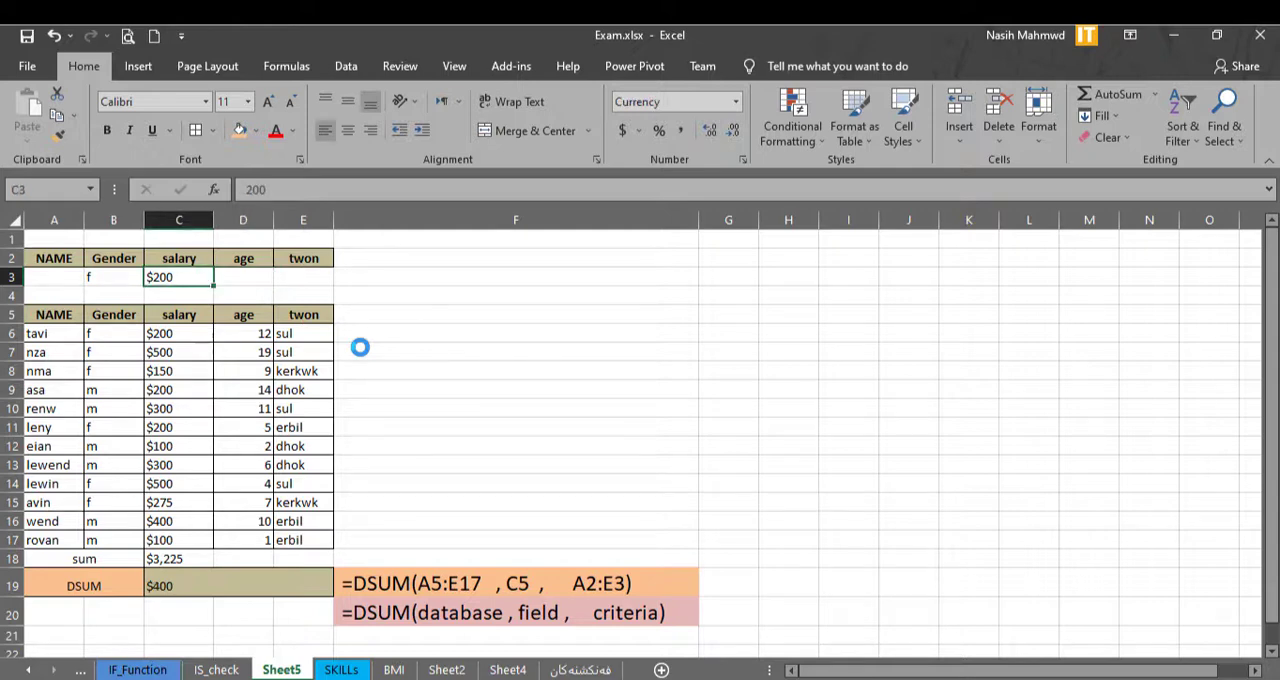